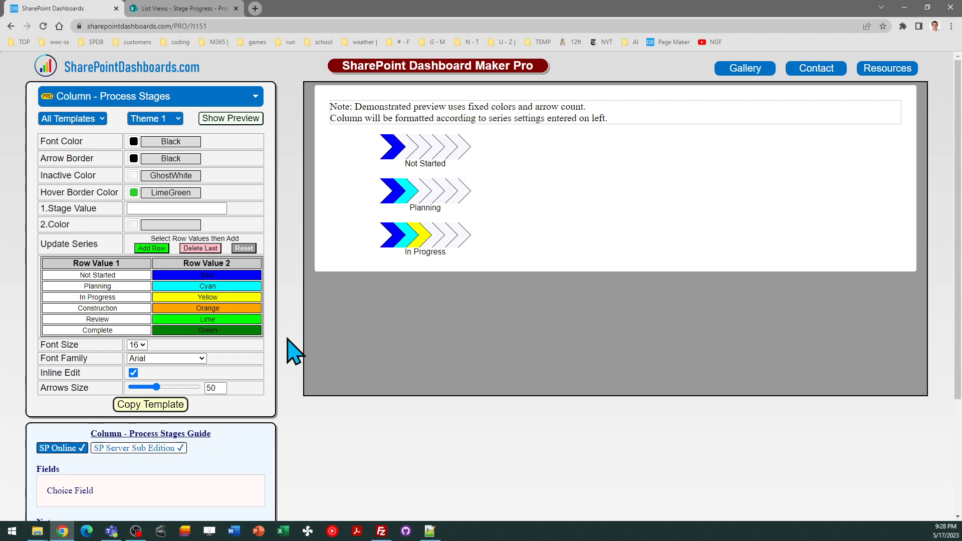
Switch to the SharePoint Stage Progress list and examine the Stage choices for Apples Project in grid view
{"action": "mouse_move", "coordinate": [68, 279]}
{"action": "left_click", "coordinate": [203, 9]}
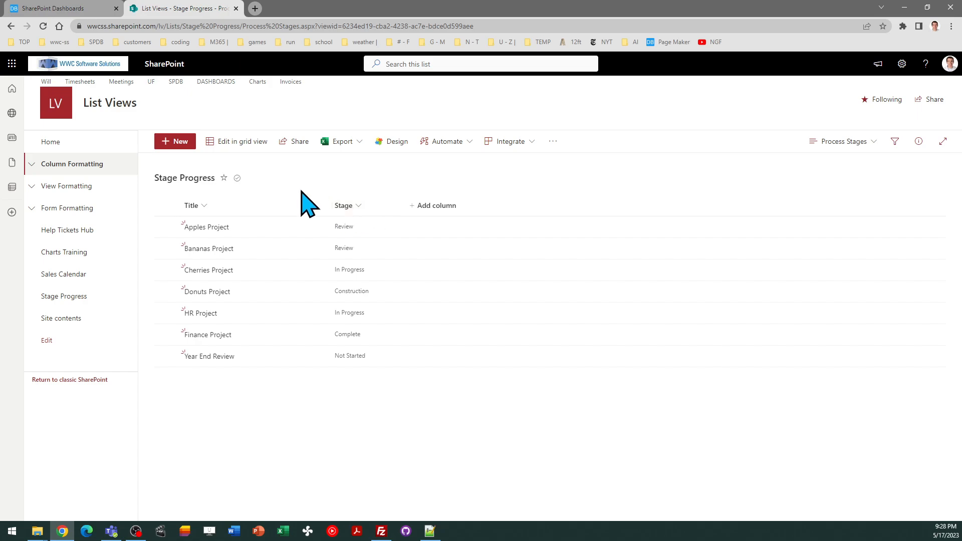
{"action": "left_click", "coordinate": [236, 141]}
{"action": "left_click", "coordinate": [308, 231]}
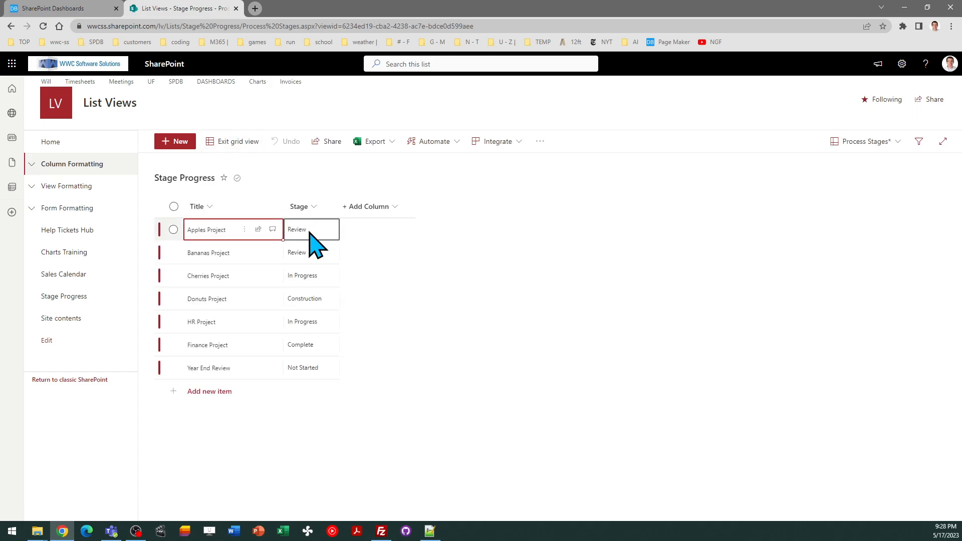
{"action": "left_click", "coordinate": [311, 229]}
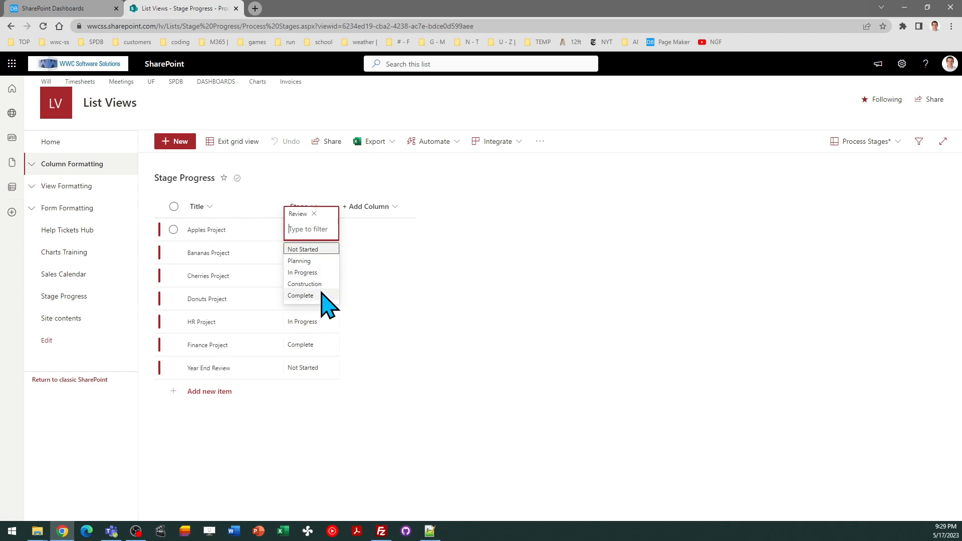
{"action": "left_click", "coordinate": [301, 172]}
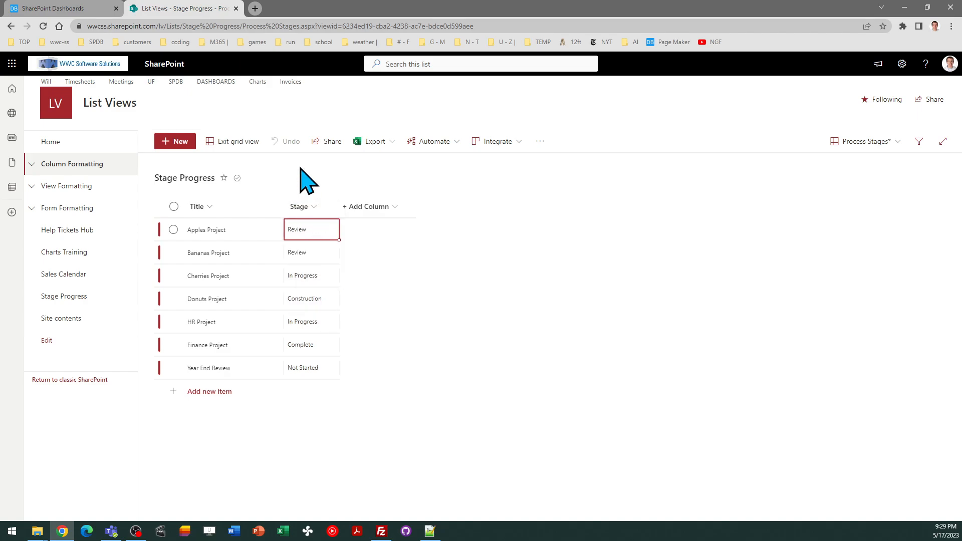
{"action": "left_click", "coordinate": [233, 142]}
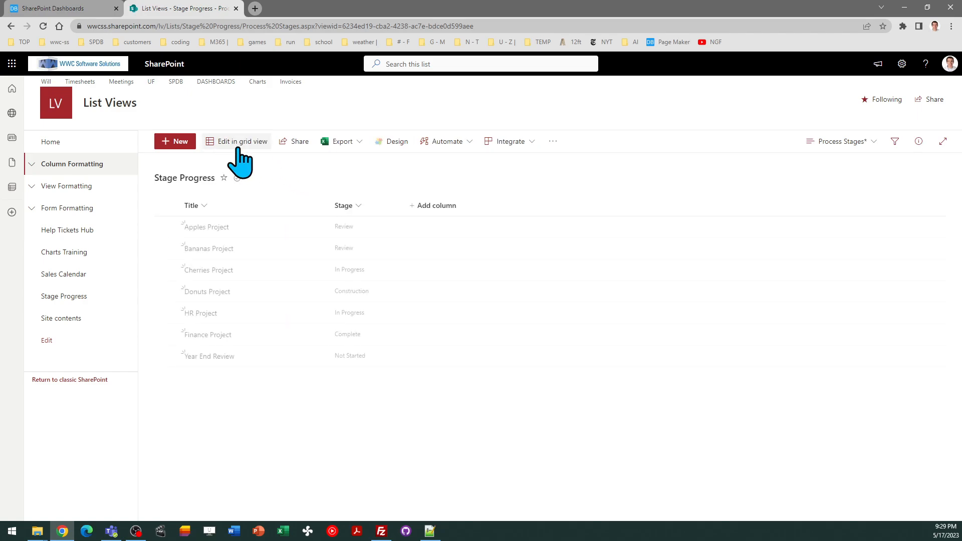
On the SharePoint Dashboards page, clear the Process Stages series and add a Start stage coloured CornflowerBlue
{"action": "left_click", "coordinate": [74, 10]}
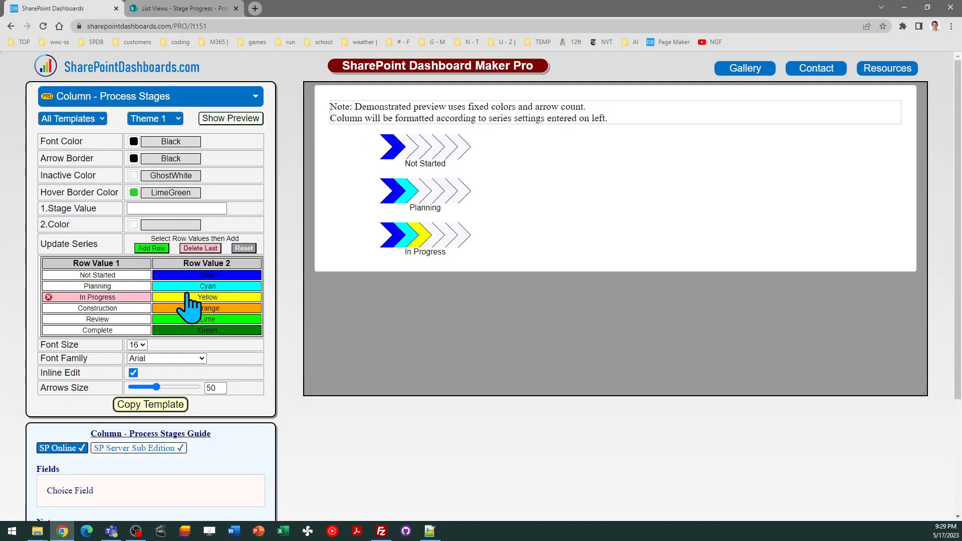
{"action": "left_click", "coordinate": [244, 248]}
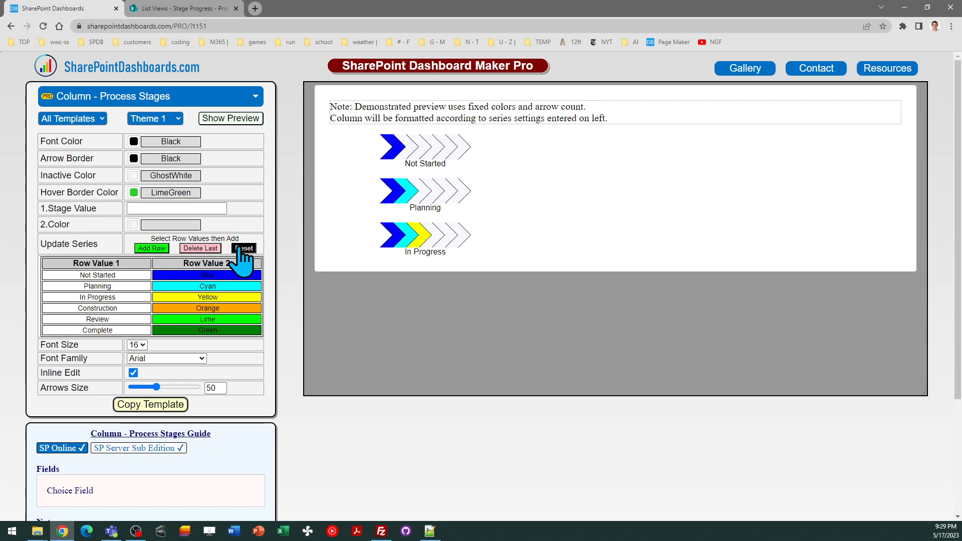
{"action": "left_click", "coordinate": [133, 208]}
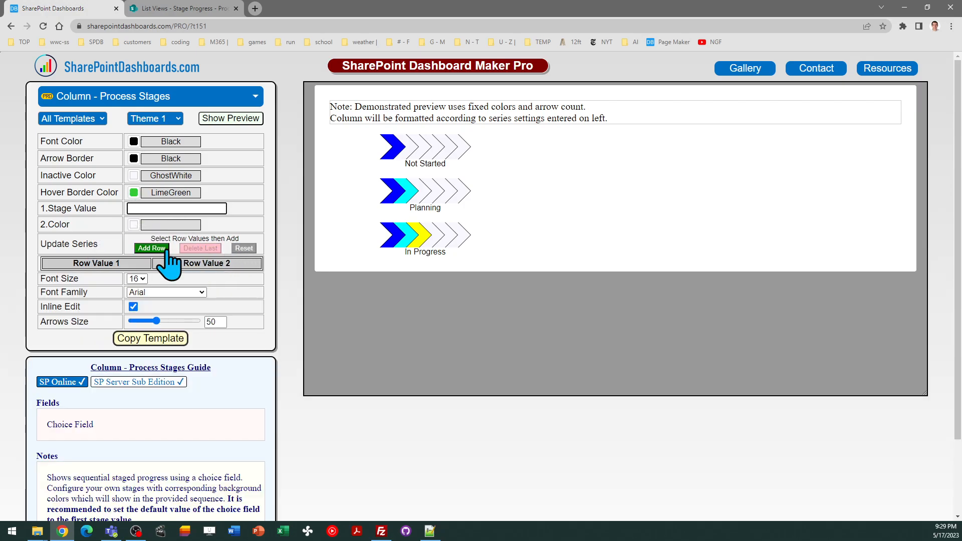
{"action": "type", "text": "Start"}
{"action": "left_click", "coordinate": [146, 226]}
{"action": "left_click", "coordinate": [143, 225]}
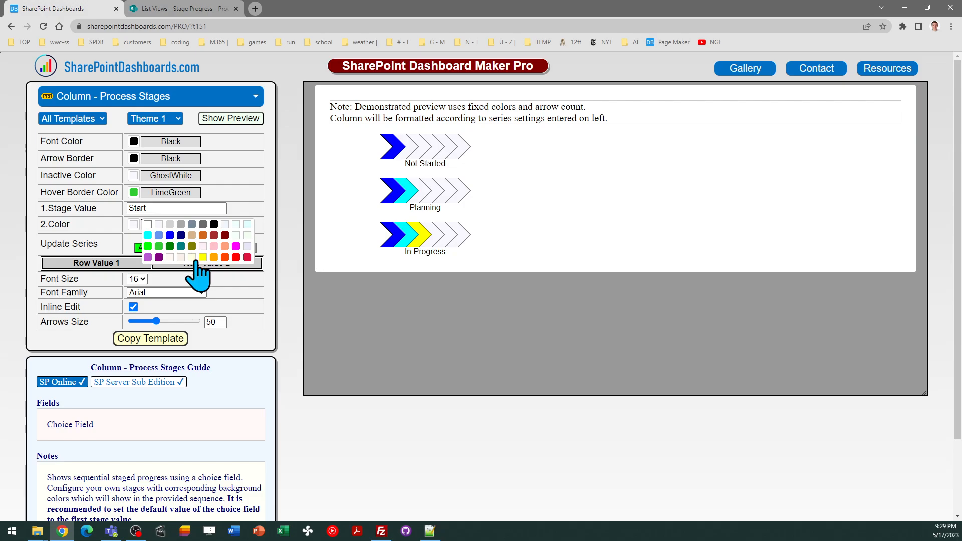
{"action": "left_click", "coordinate": [159, 235]}
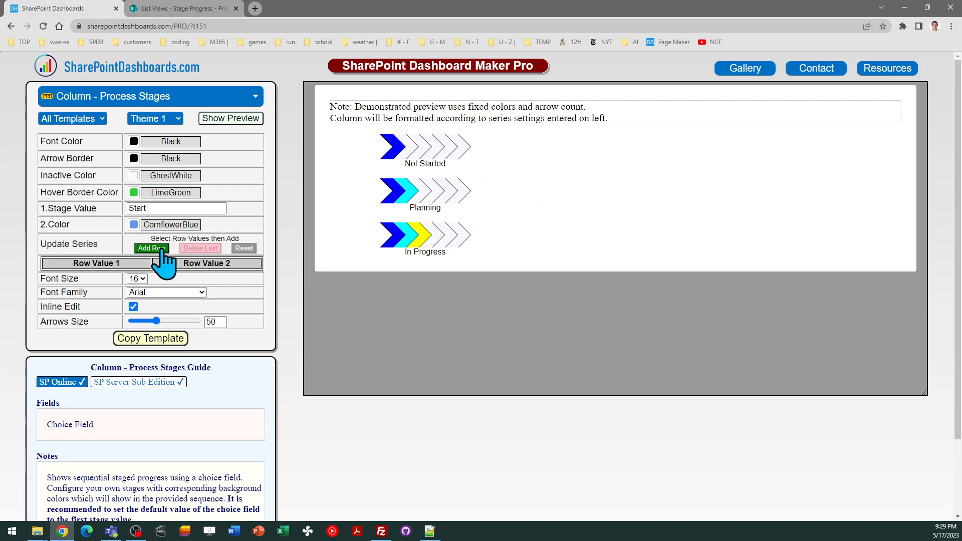
{"action": "left_click", "coordinate": [161, 249]}
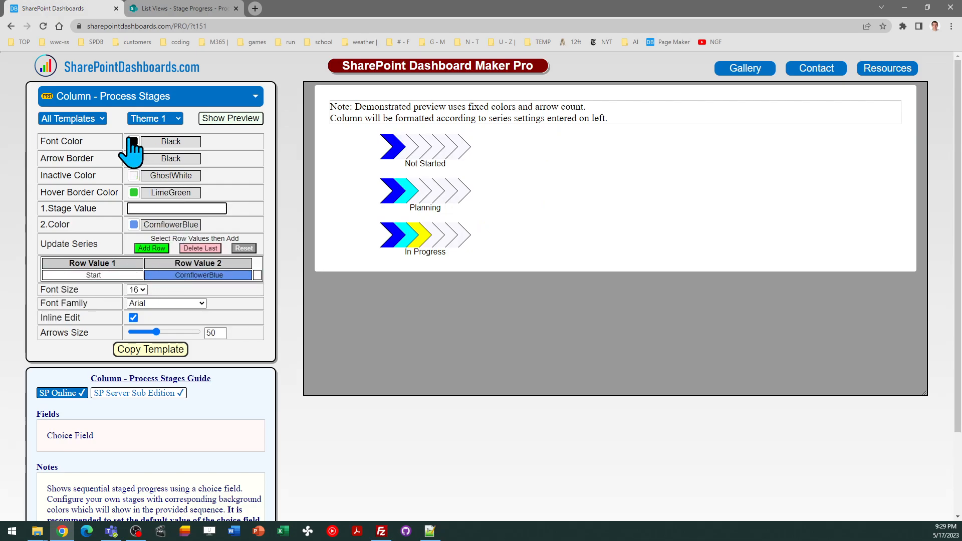
Reload the template page to restore the default stage series and stop the preview animation
{"action": "left_click", "coordinate": [45, 28]}
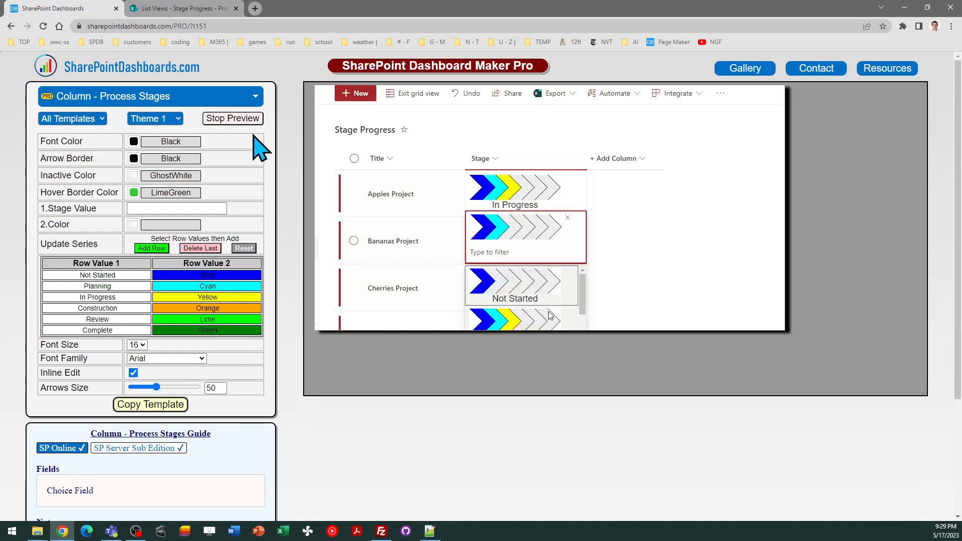
{"action": "left_click", "coordinate": [248, 119]}
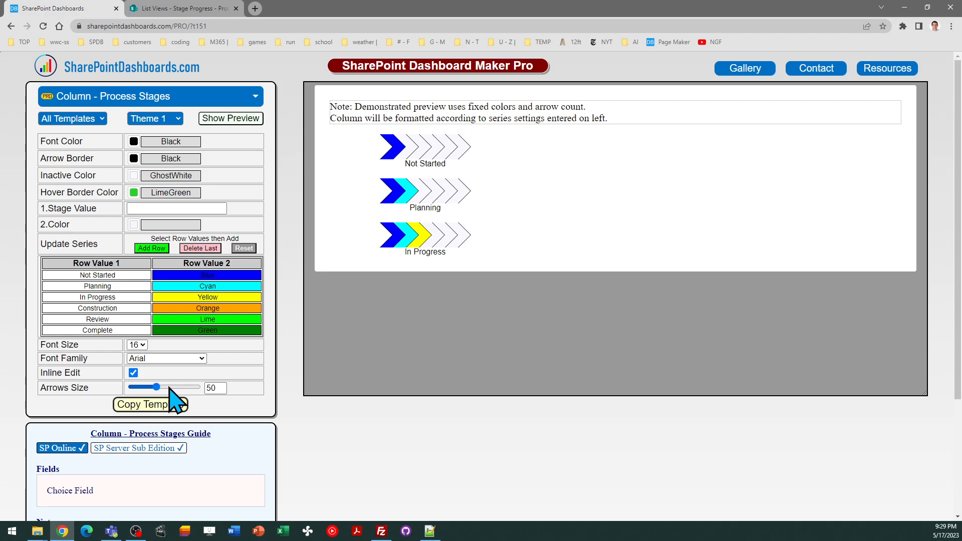
Try an arrows size of 40 in the template settings and set it back to 50
{"action": "double_click", "coordinate": [211, 388]}
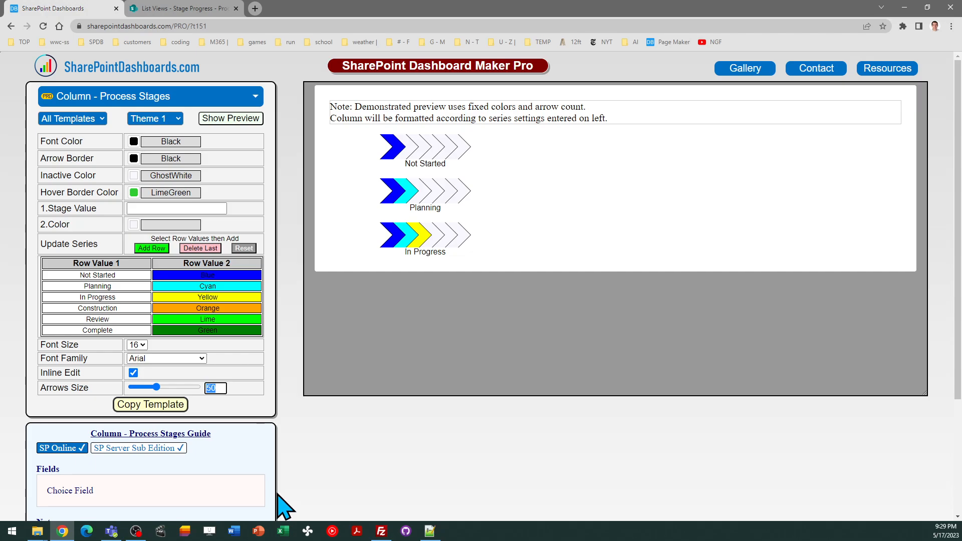
{"action": "key", "text": "Tab"}
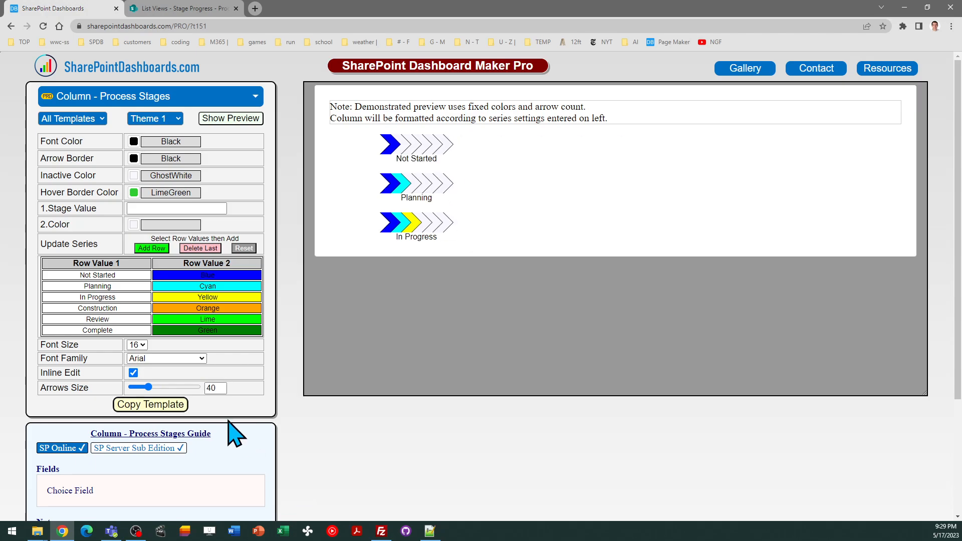
{"action": "double_click", "coordinate": [215, 387]}
{"action": "key", "text": "Tab"}
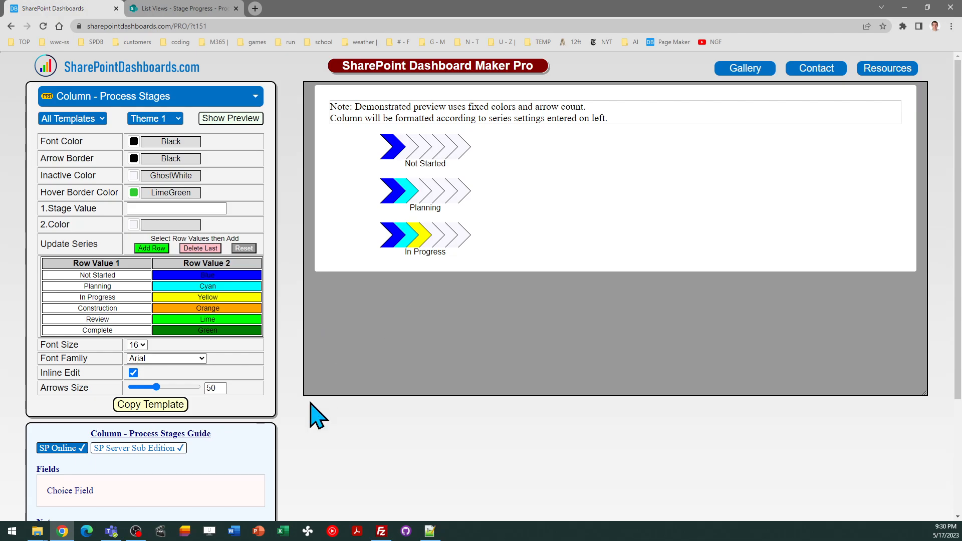
Copy the Column - Process Stages template code and dismiss the instructions
{"action": "left_click", "coordinate": [162, 406]}
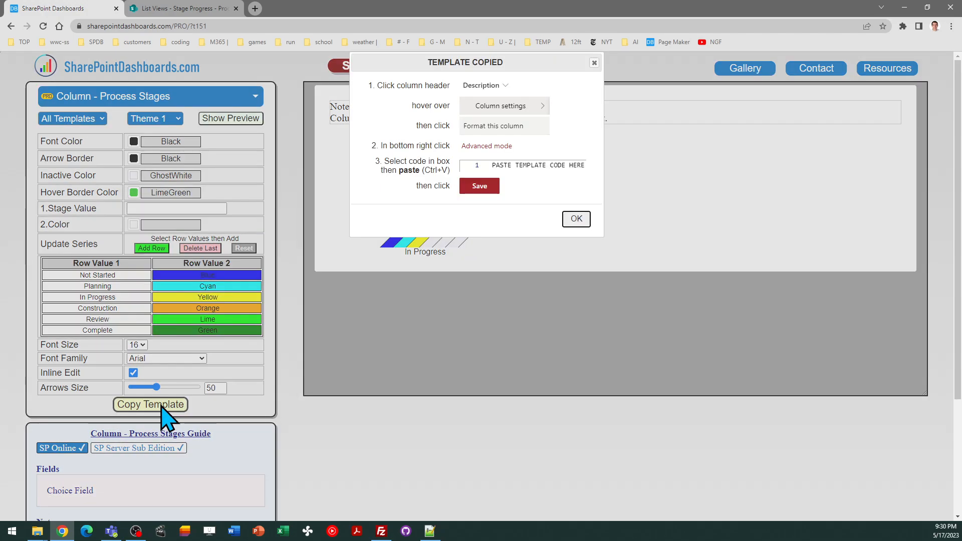
{"action": "left_click", "coordinate": [567, 223]}
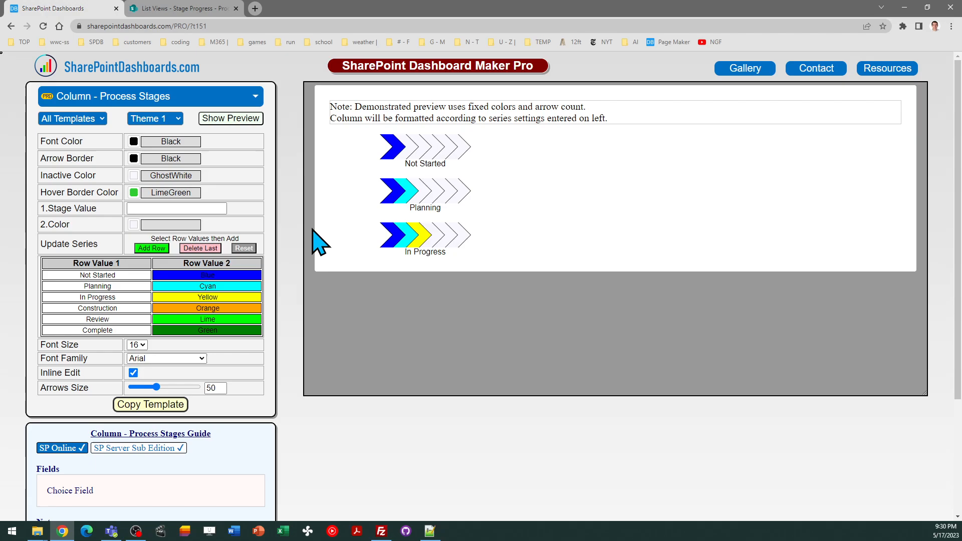
In the SharePoint Stage Progress list, replace the Stage column's formatting JSON with the copied template code and save it
{"action": "left_click", "coordinate": [193, 9]}
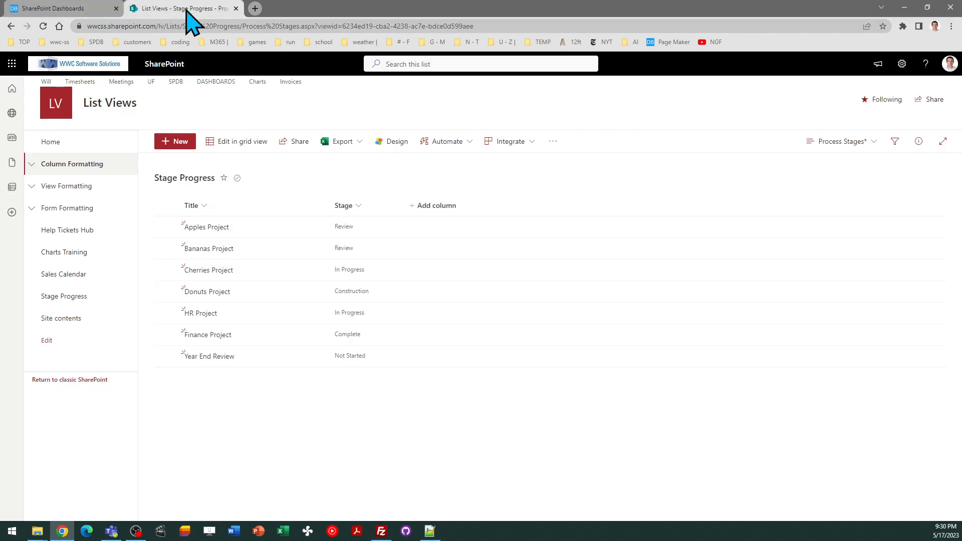
{"action": "left_click", "coordinate": [359, 204]}
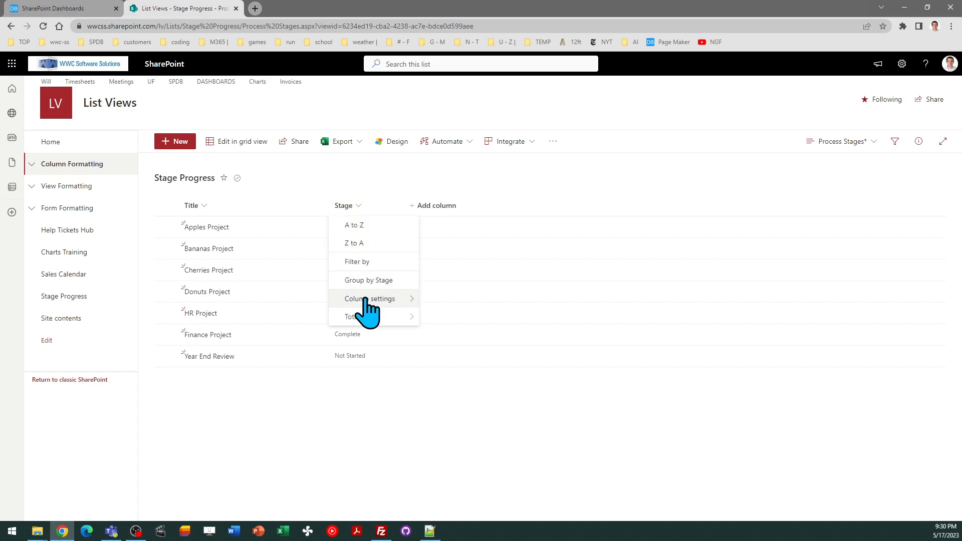
{"action": "mouse_move", "coordinate": [365, 300]}
{"action": "left_click", "coordinate": [447, 317]}
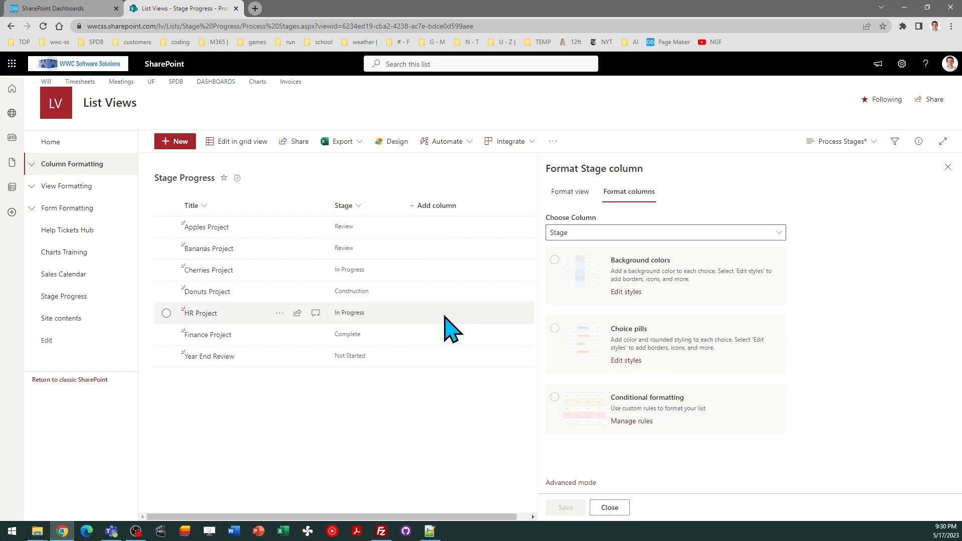
{"action": "left_click", "coordinate": [572, 482]}
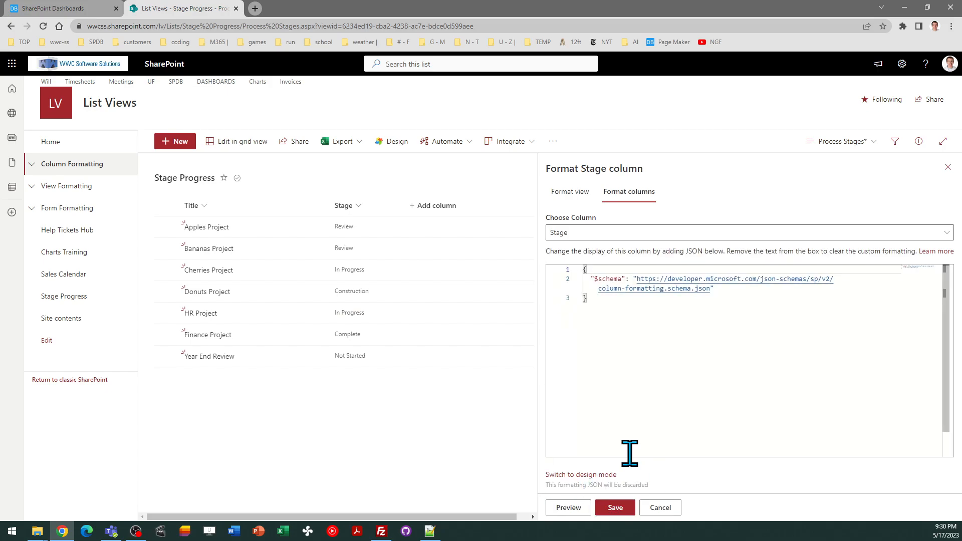
{"action": "key", "text": "ctrl+a"}
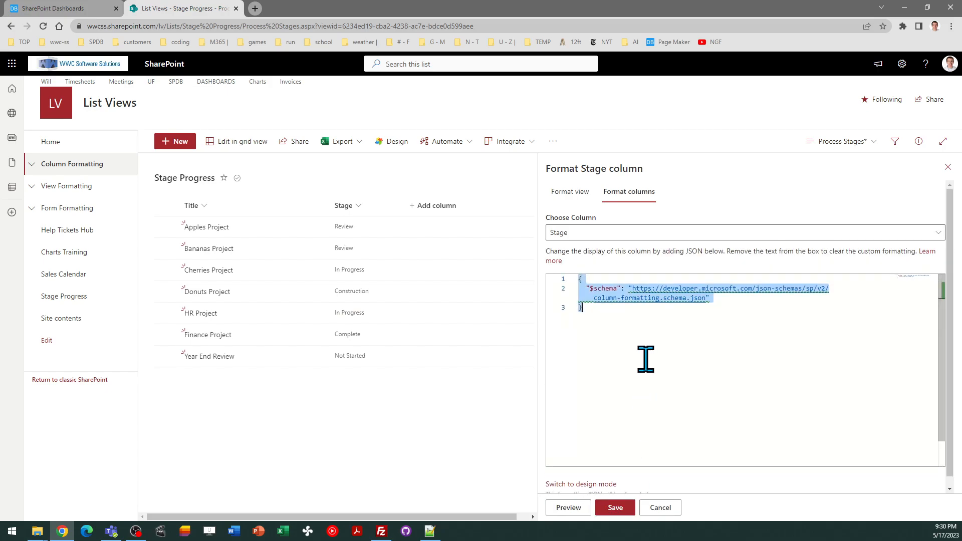
{"action": "key", "text": "ctrl+v"}
{"action": "left_click", "coordinate": [615, 507]}
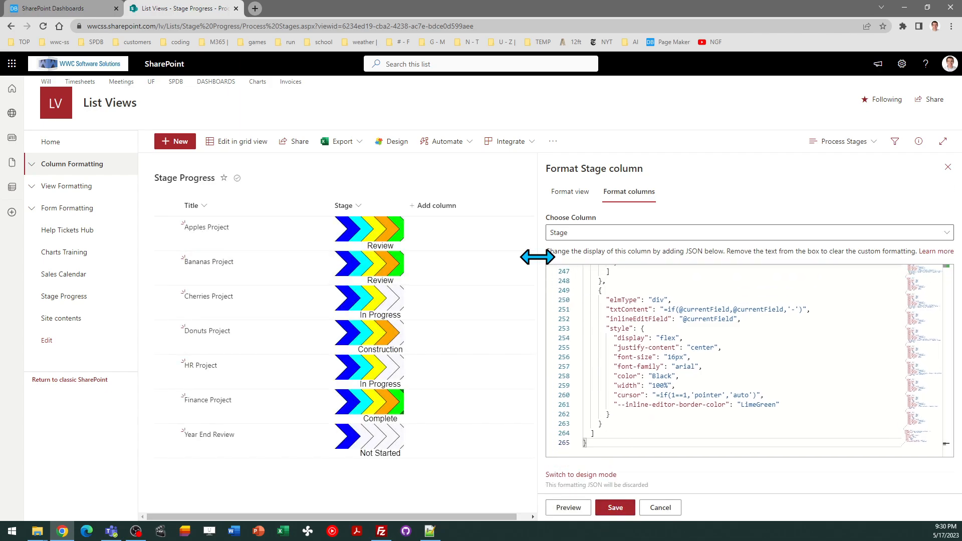
Narrow the formatting pane, widen the Stage column to fit all six arrows, and close the pane
{"action": "left_click_drag", "start_coordinate": [536, 255], "coordinate": [747, 267]}
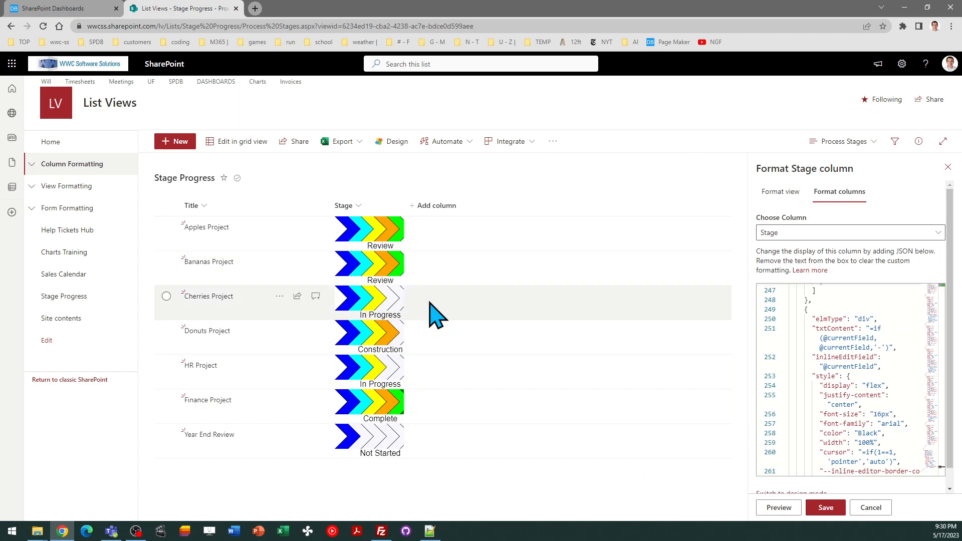
{"action": "left_click_drag", "start_coordinate": [403, 200], "coordinate": [425, 199]}
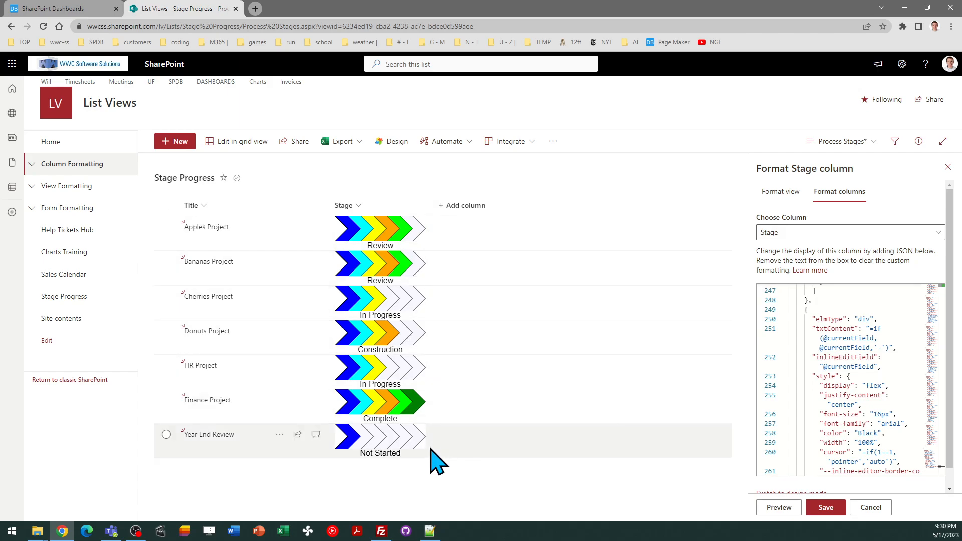
{"action": "left_click", "coordinate": [947, 168]}
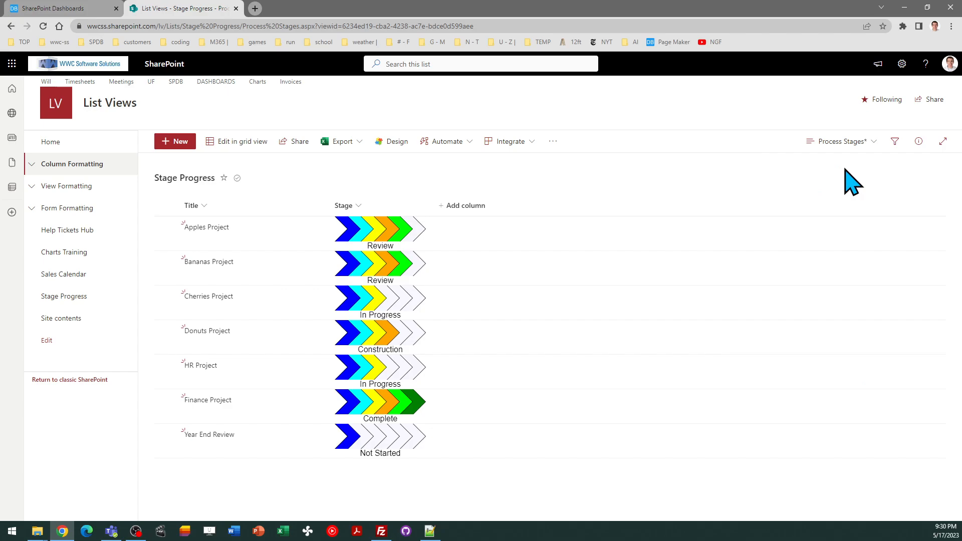
Save the current Process Stages view through its edit settings and close the old list tab
{"action": "left_click", "coordinate": [838, 143]}
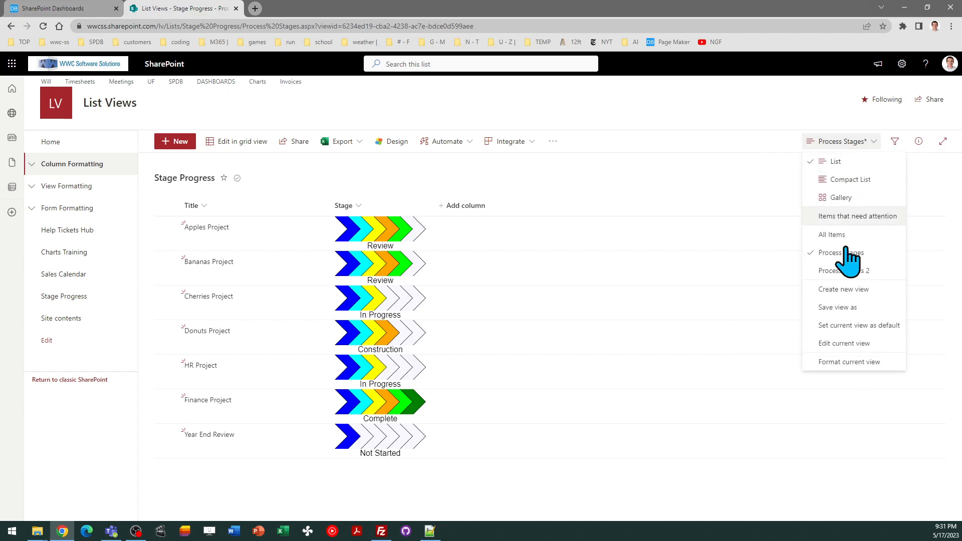
{"action": "left_click", "coordinate": [850, 344]}
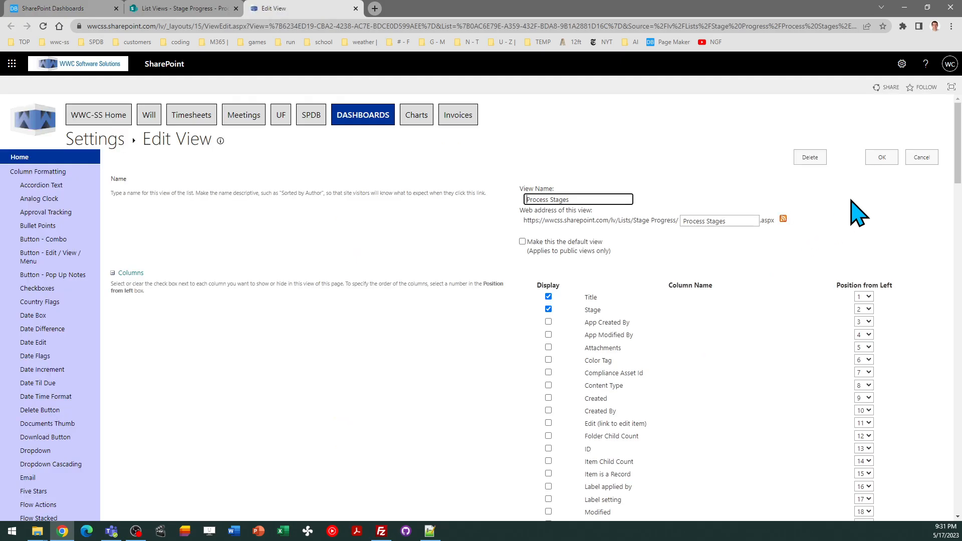
{"action": "left_click", "coordinate": [874, 157]}
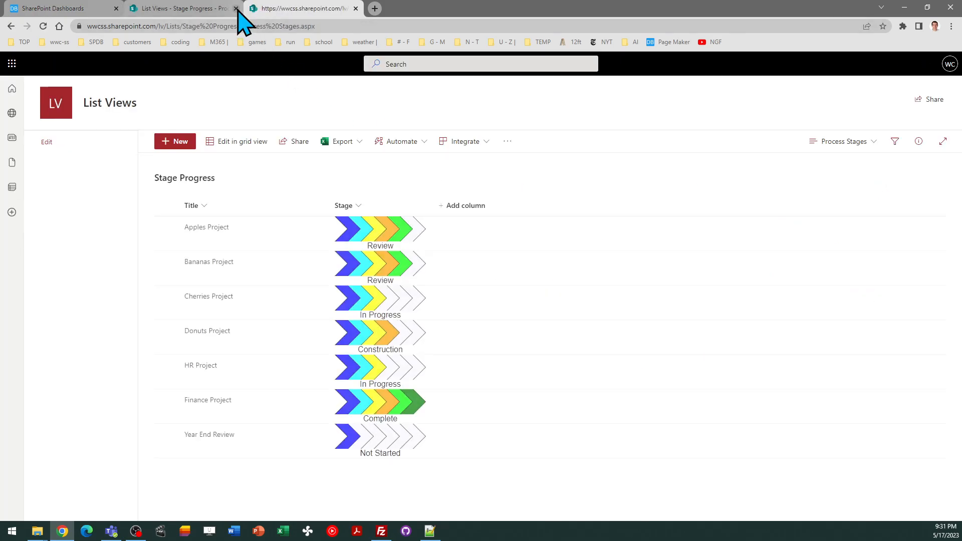
{"action": "left_click", "coordinate": [236, 8]}
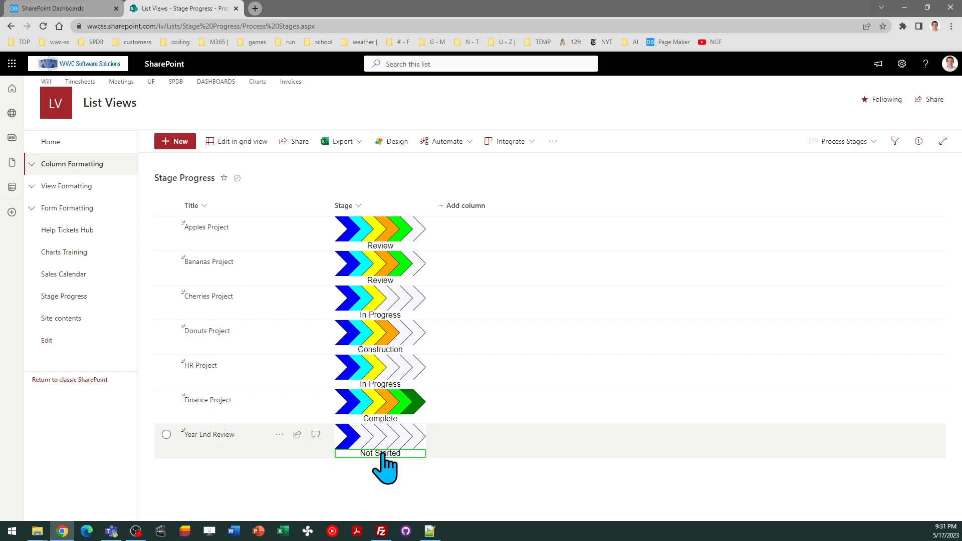
Set the Stage of Year End Review to Review with inline editing in the list
{"action": "left_click", "coordinate": [381, 453]}
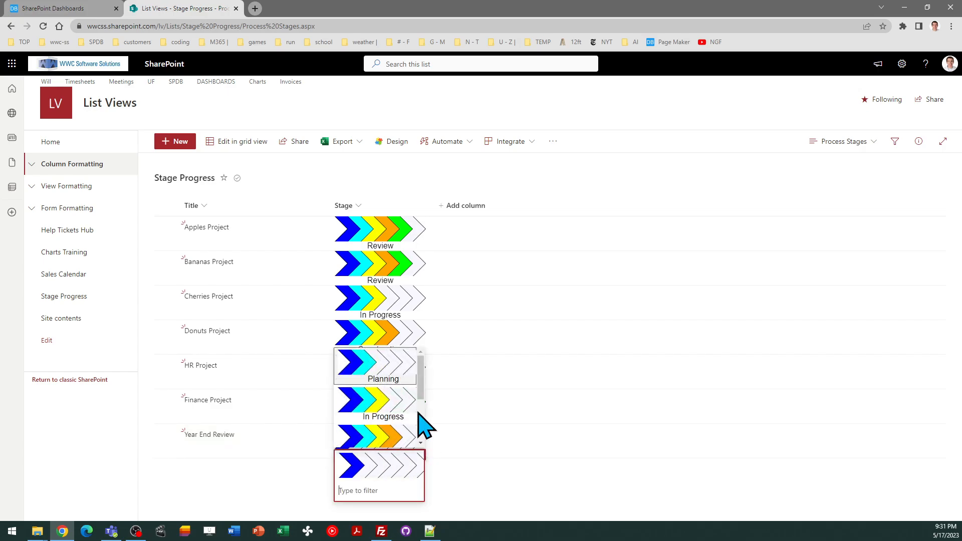
{"action": "left_click_drag", "start_coordinate": [420, 379], "coordinate": [422, 364]}
{"action": "scroll", "coordinate": [423, 408], "scroll_direction": "down", "scroll_amount": 2}
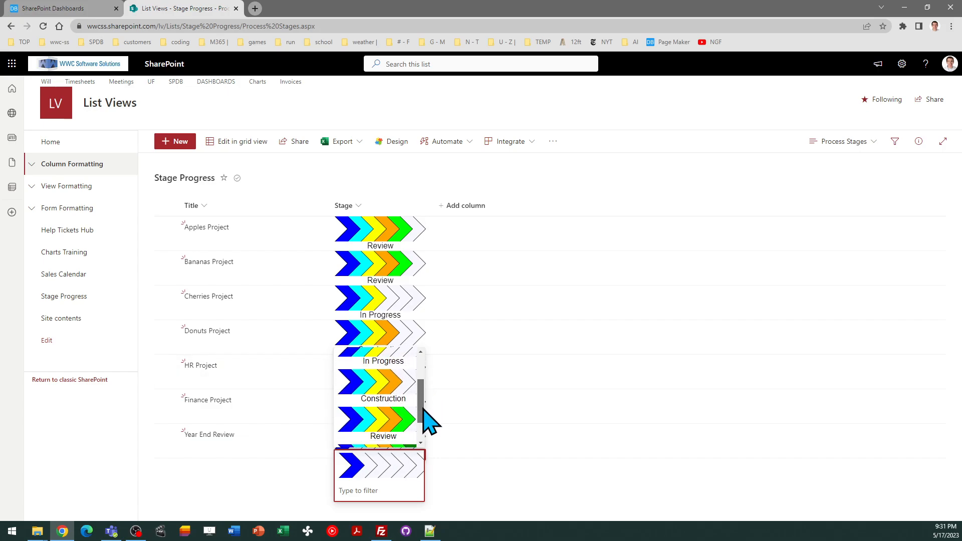
{"action": "left_click", "coordinate": [394, 422]}
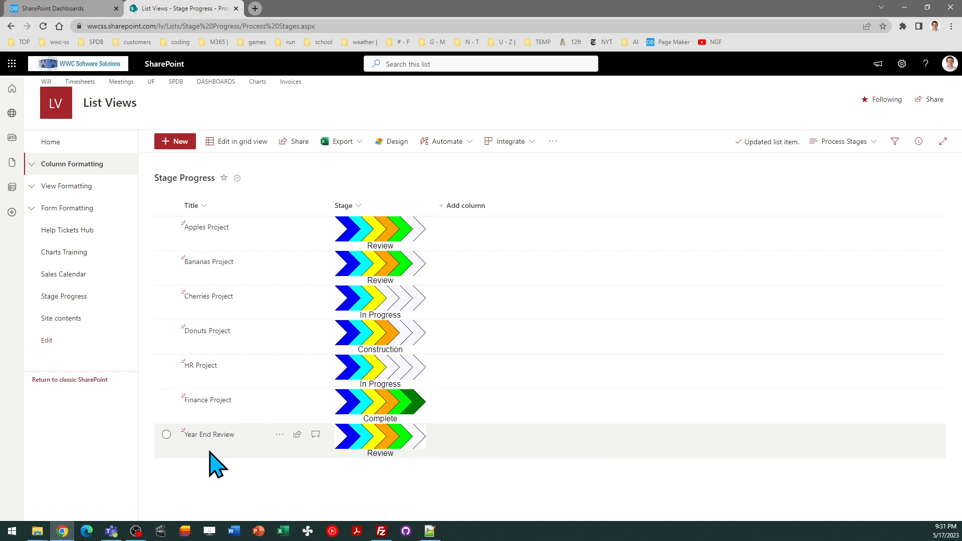
Open the Year End Review item's edit form, set its Stage to Planning and save it
{"action": "left_click", "coordinate": [167, 435]}
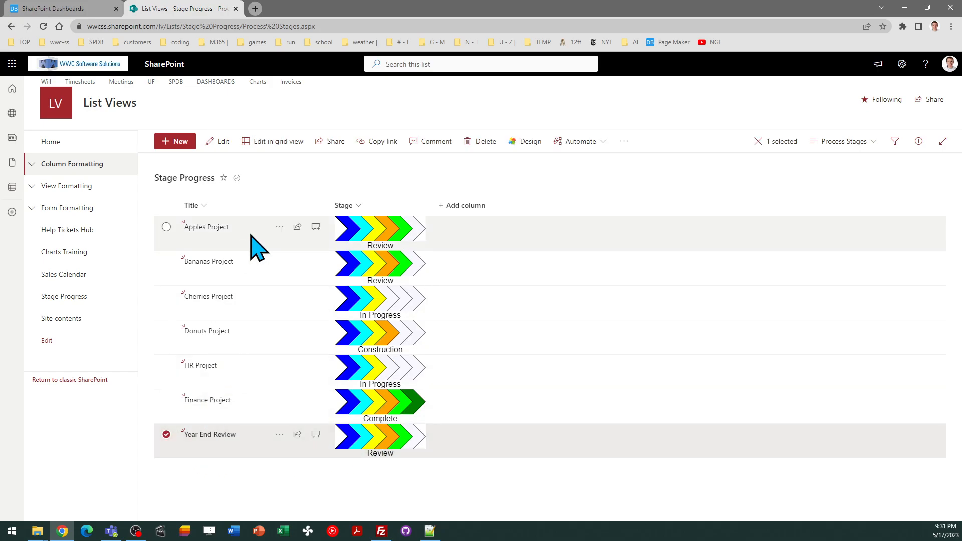
{"action": "left_click", "coordinate": [223, 142]}
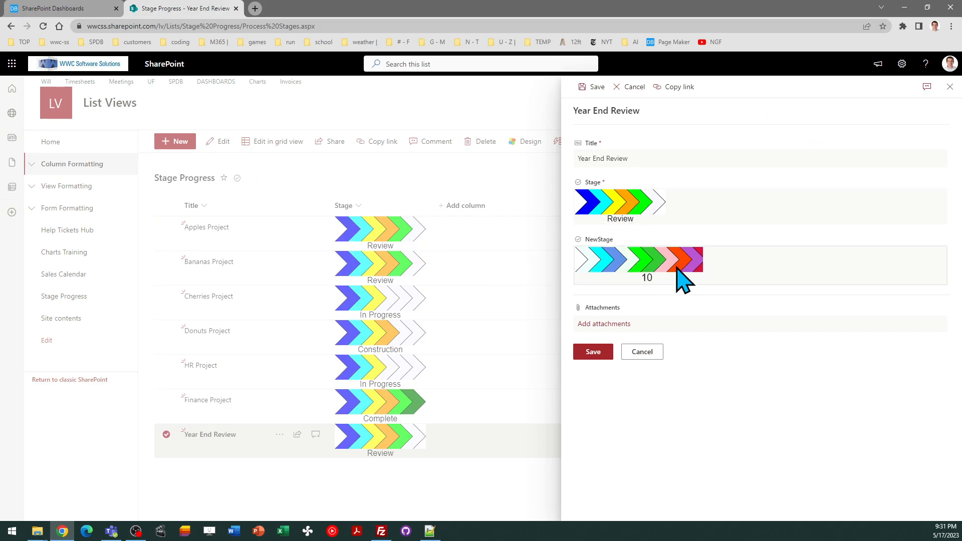
{"action": "left_click", "coordinate": [634, 202]}
{"action": "left_click", "coordinate": [640, 302]}
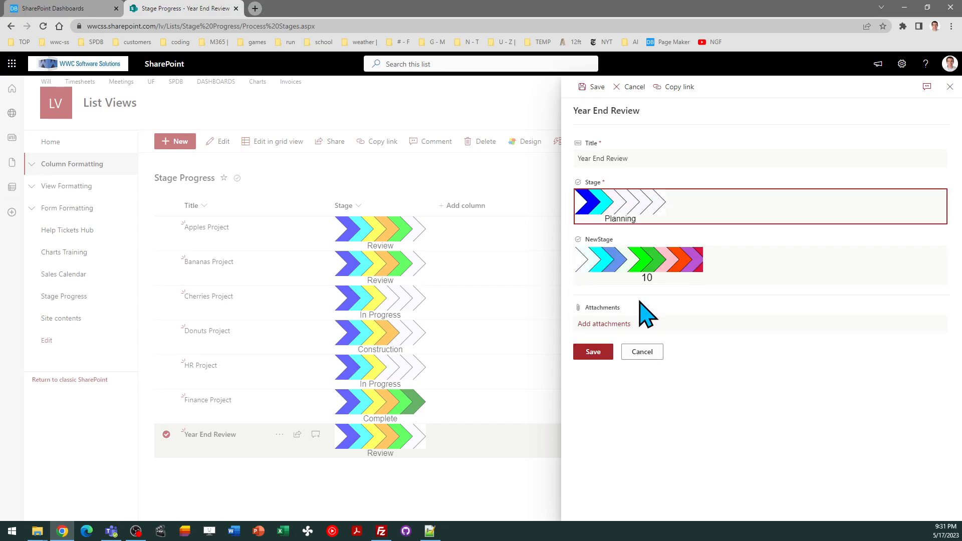
{"action": "left_click", "coordinate": [593, 352]}
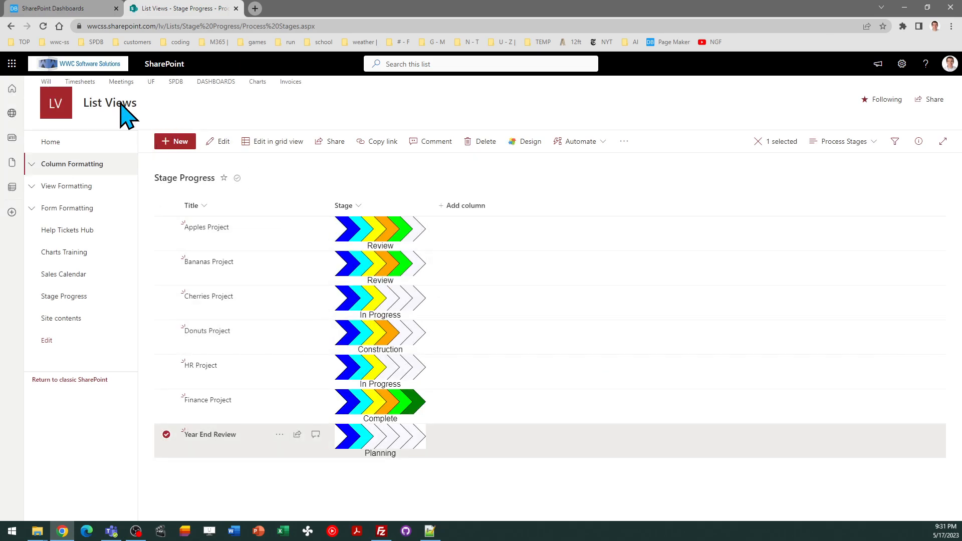
Switch back to the SharePoint Dashboards template page
{"action": "left_click", "coordinate": [65, 9]}
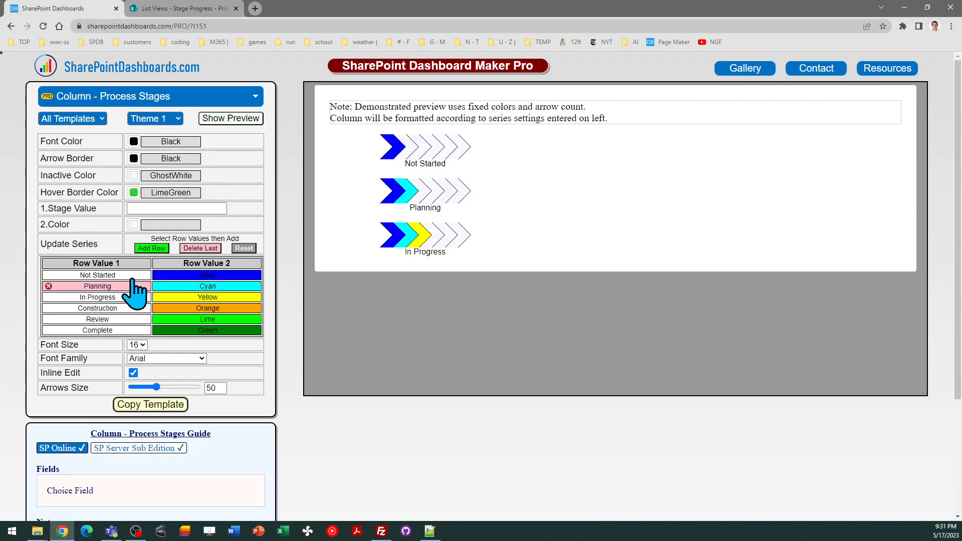